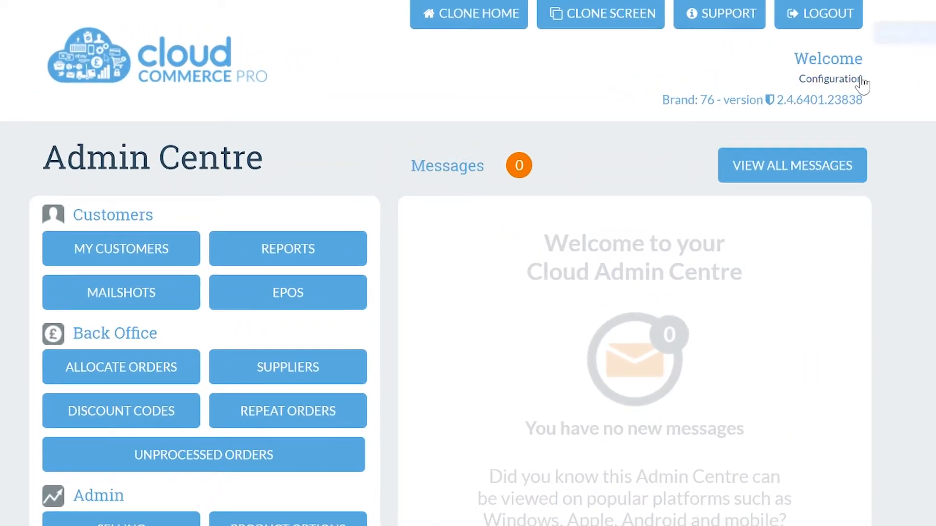
Open the shipping rules configuration, show the single product rules and start a new single product rule.
click(857, 80)
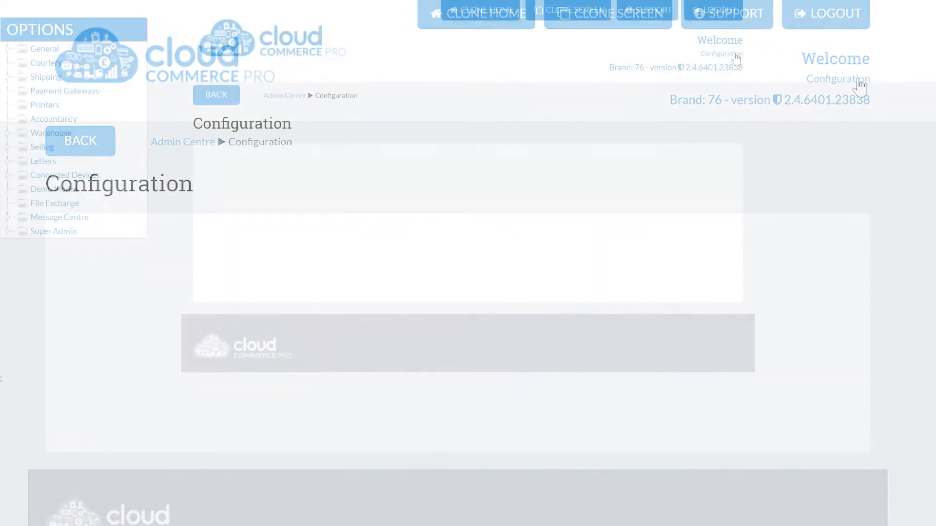
click(80, 99)
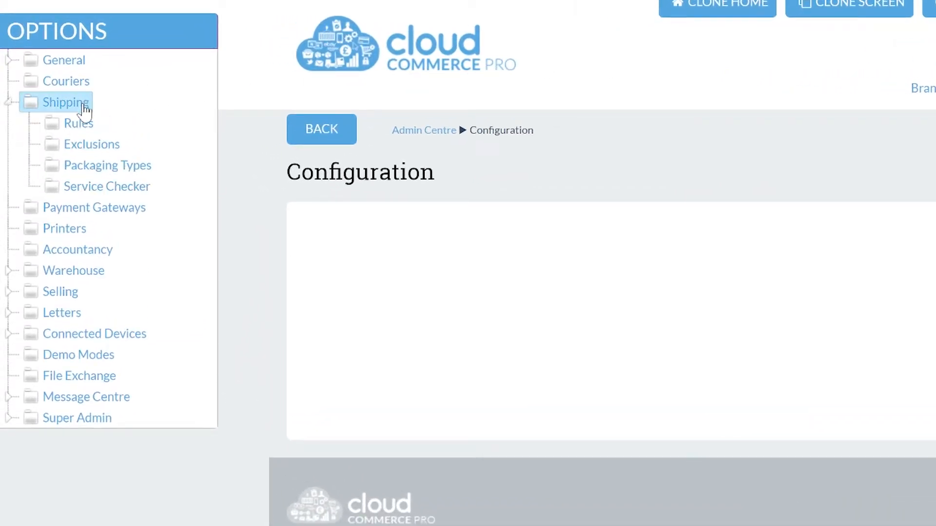
click(86, 128)
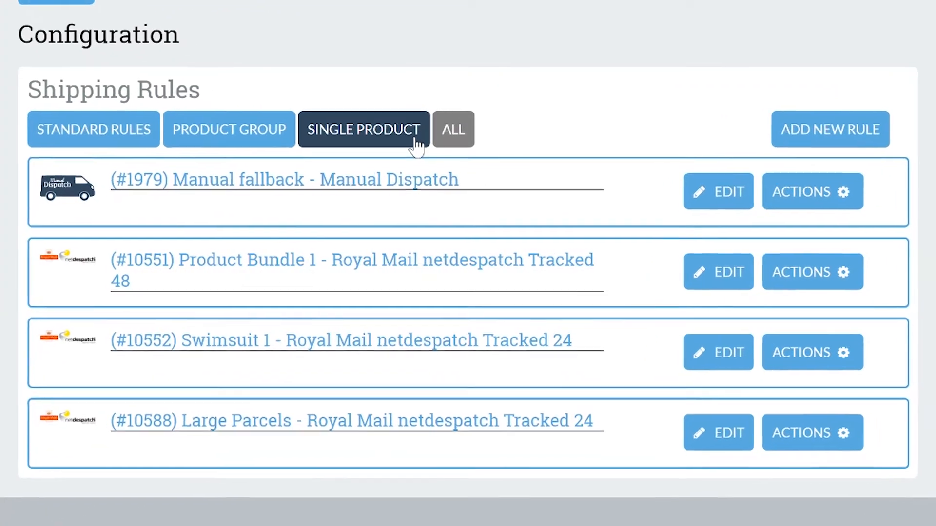
click(416, 142)
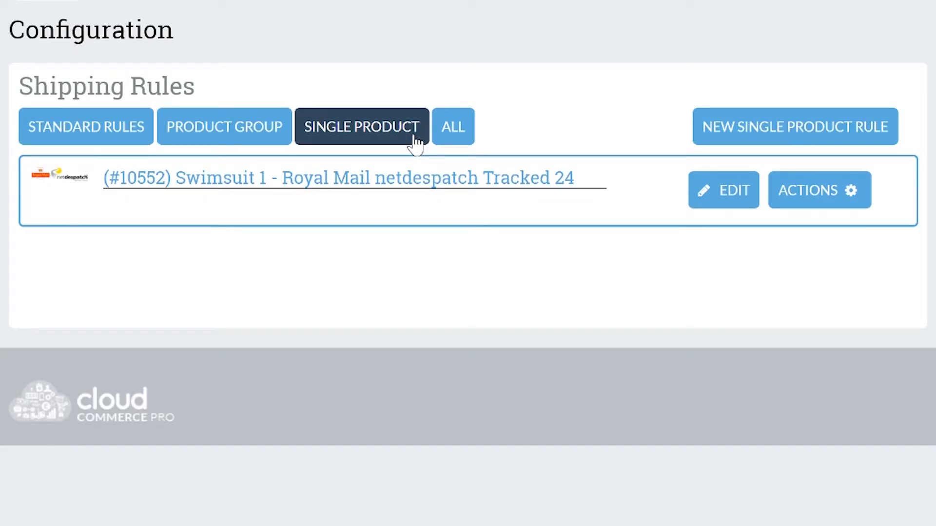
click(871, 141)
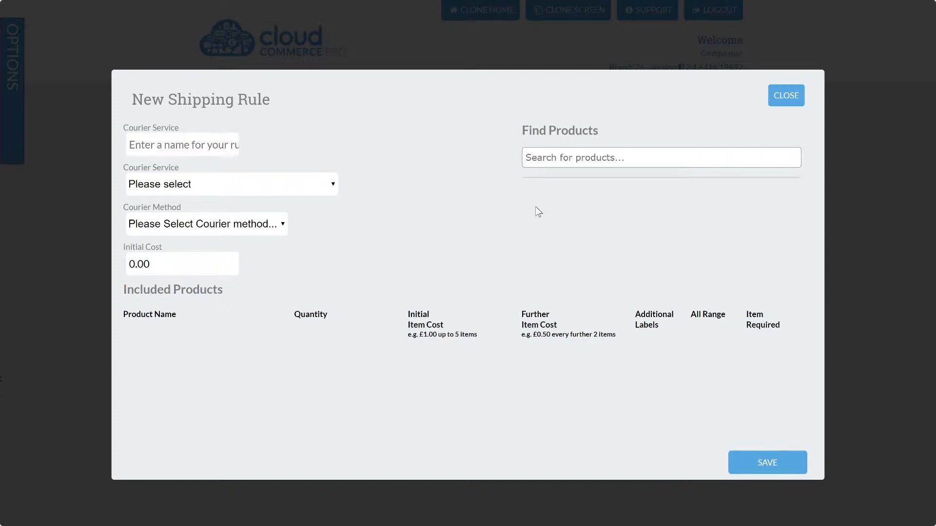
Name the new shipping rule "Wurth Chain Maintenance Bundle".
click(200, 145)
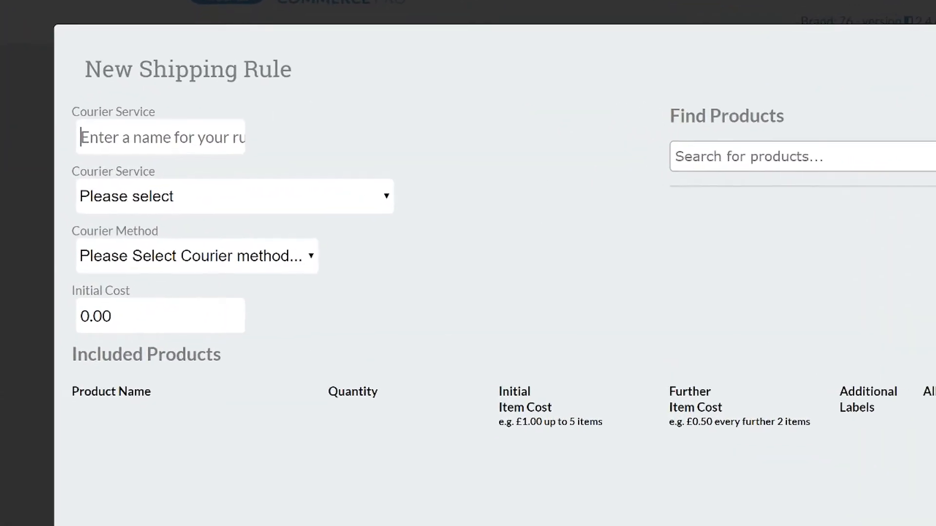
text(Wurth Chain)
text( Maintena)
text(nce Bundle)
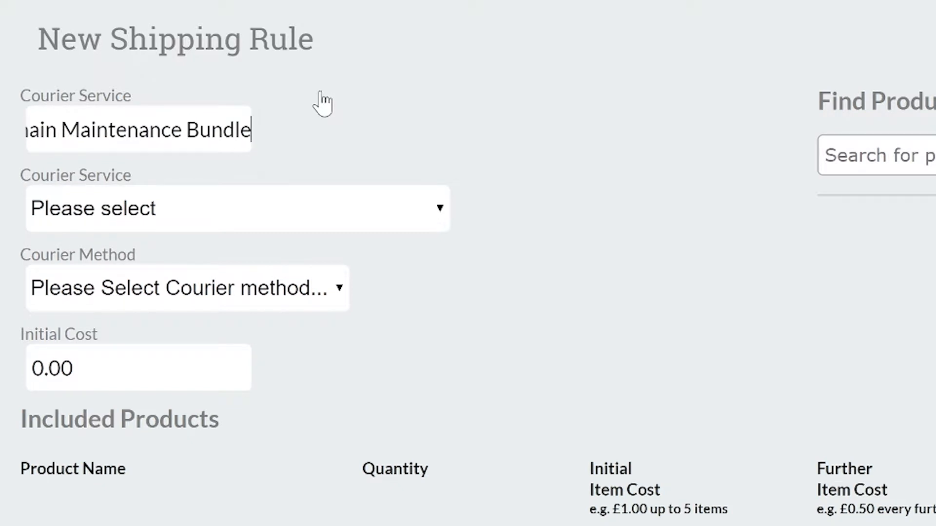
Choose the Royal Mail netdespatch Special Delivery service with the method "RMSD9A: Special Delivery - 9am £50 Special Delivery".
click(440, 208)
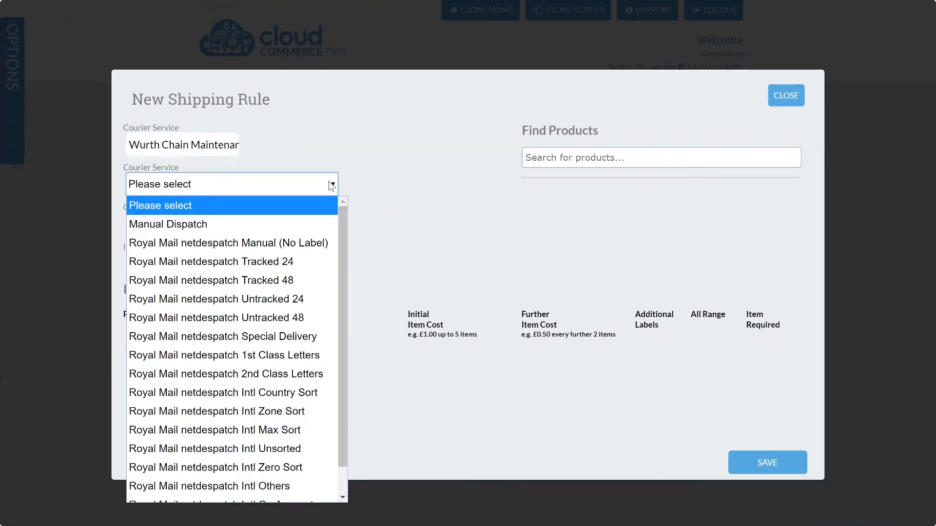
click(308, 340)
click(447, 229)
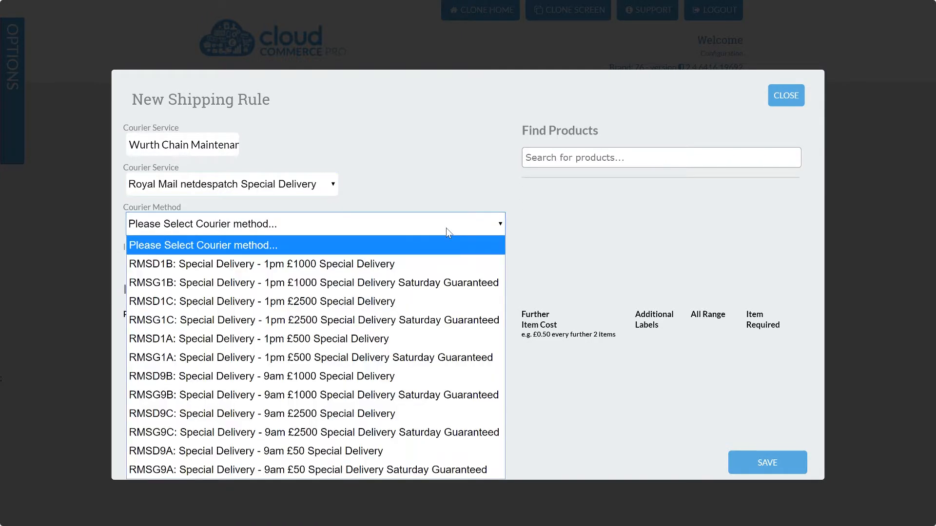
click(355, 450)
click(527, 274)
Set the shipping rule's initial cost to 7.25.
click(195, 264)
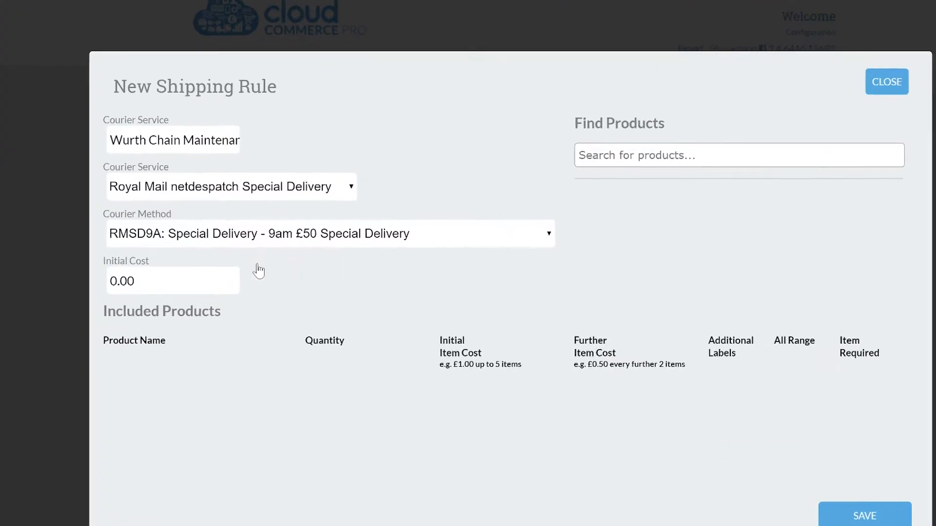
key(ctrl+a)
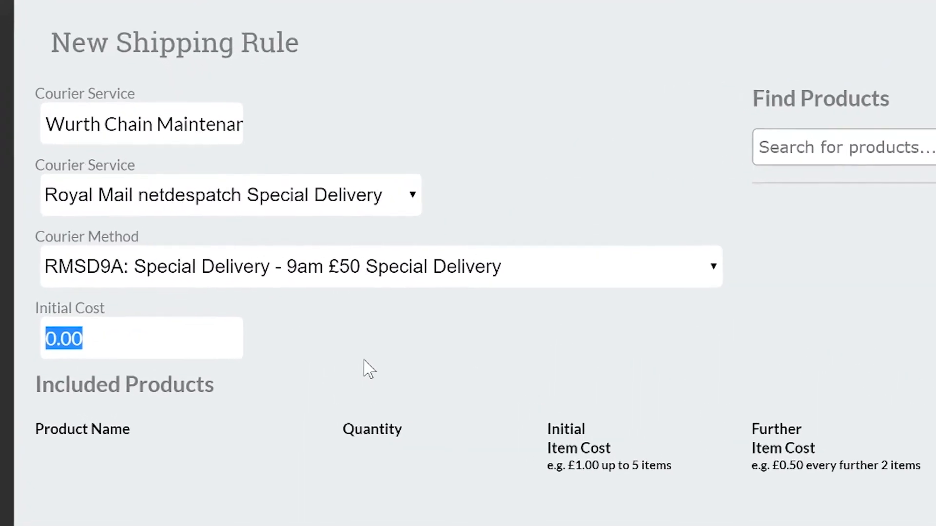
text(7.25)
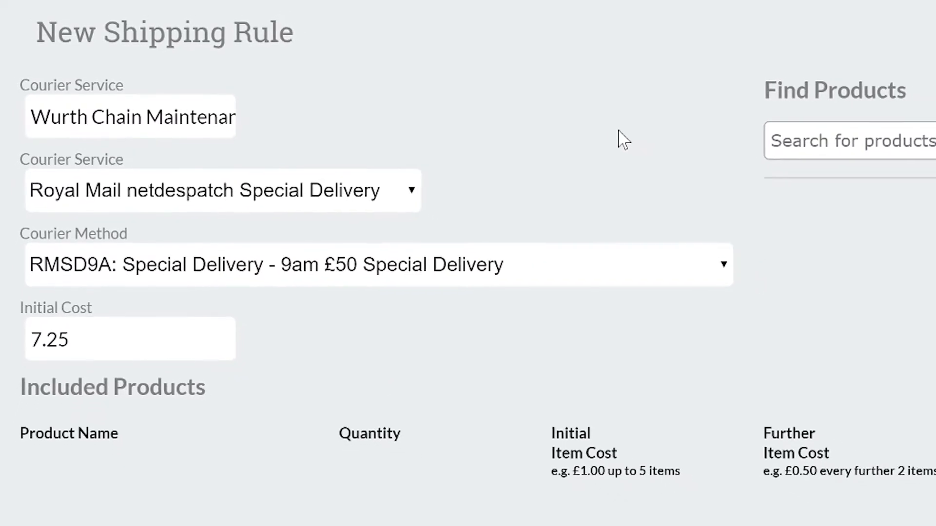
Search the products for "Wurth" and include "Wurth - Chain Maintenance Bundle" in the rule.
click(789, 139)
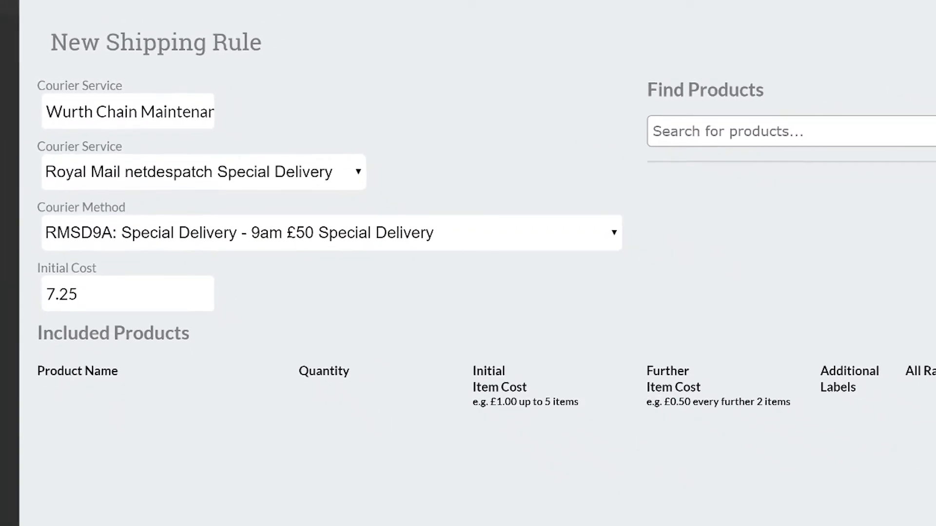
text(Wurth)
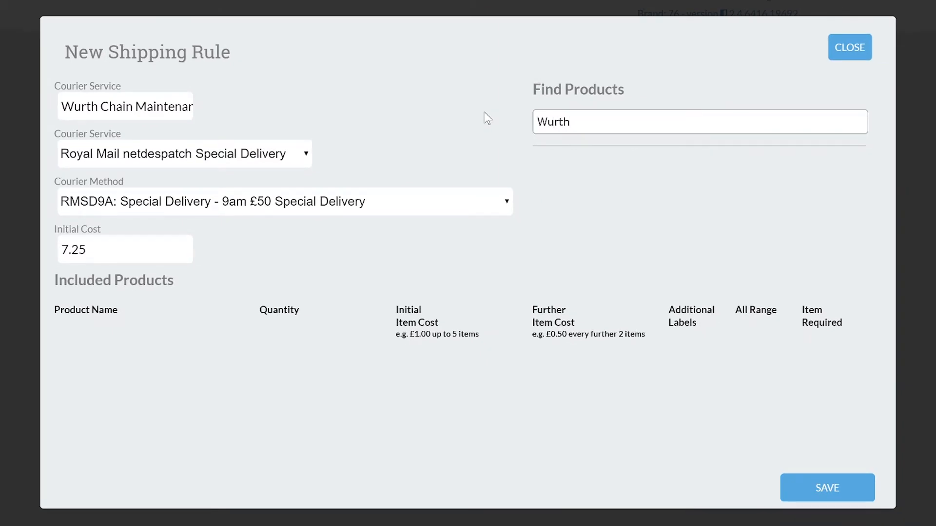
key(Return)
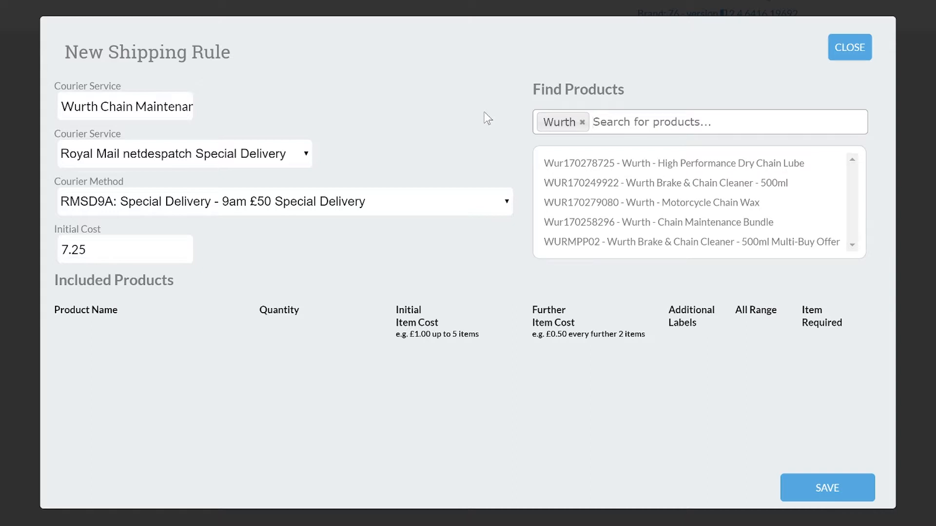
click(628, 223)
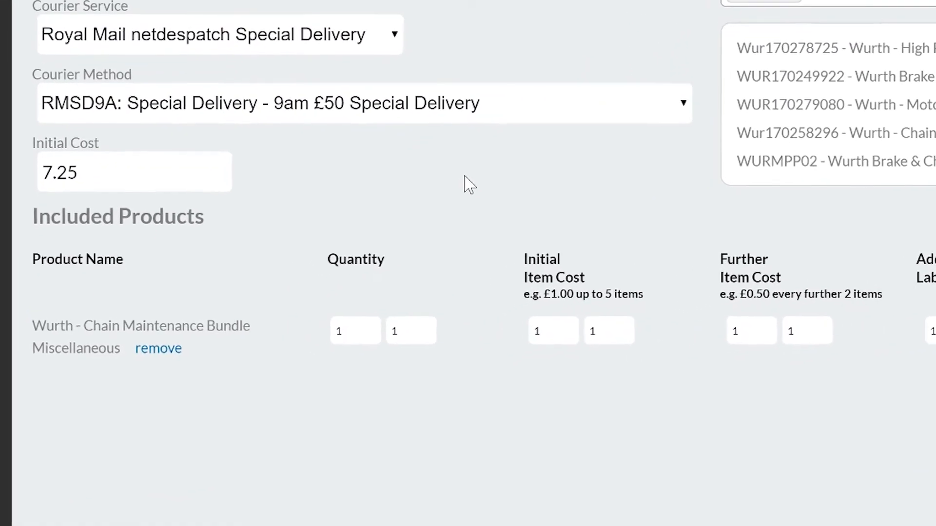
Set the included product's maximum quantity to 5 and apply its initial item cost to up to 5 items.
drag(446, 319, 426, 320)
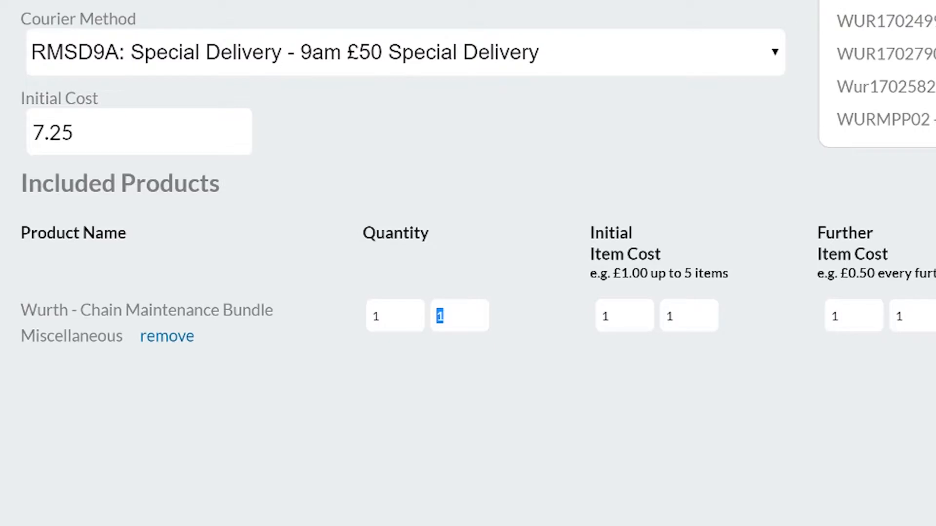
text(5)
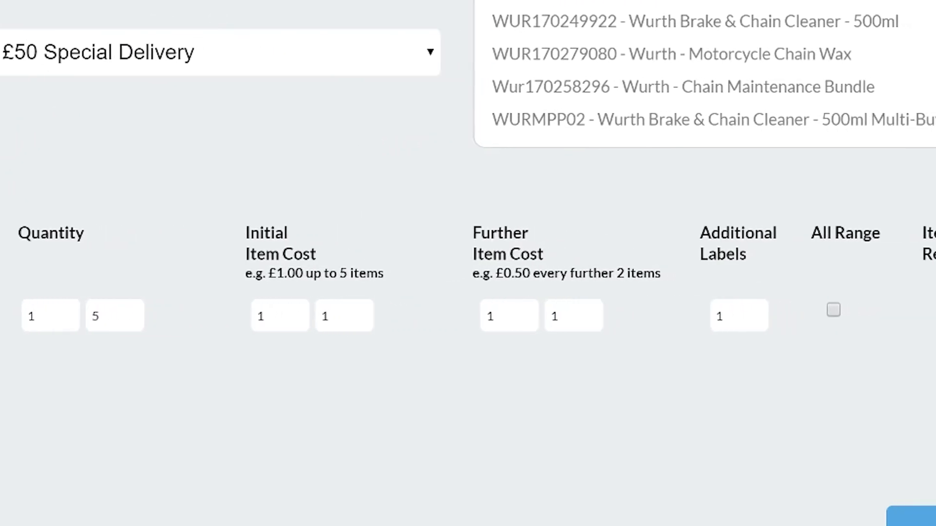
drag(338, 316, 317, 315)
text(5)
Set the included product's further item cost to 0.5 for every further 5 items.
double_click(490, 316)
text(0.5)
key(Tab)
text(5)
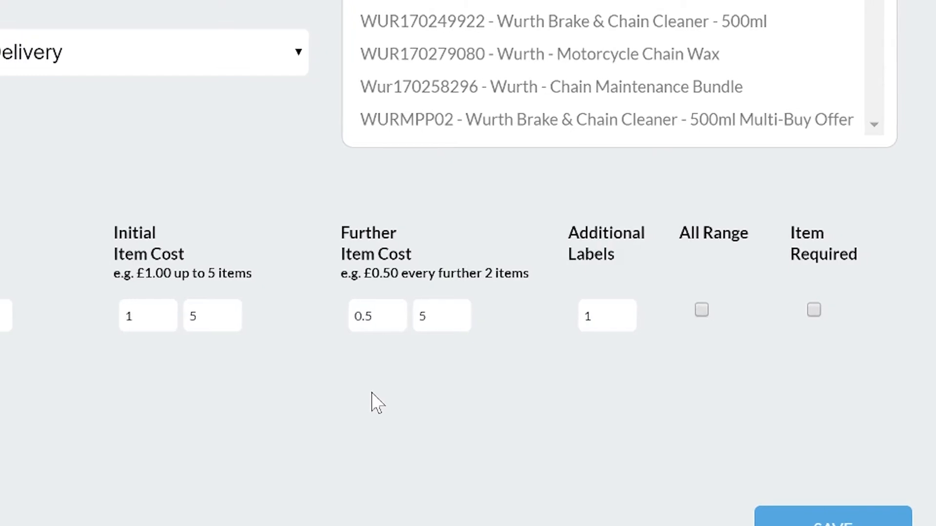
Set additional labels to 0, enable All Range and Item Required for the product, and save the rule.
double_click(591, 316)
text(0)
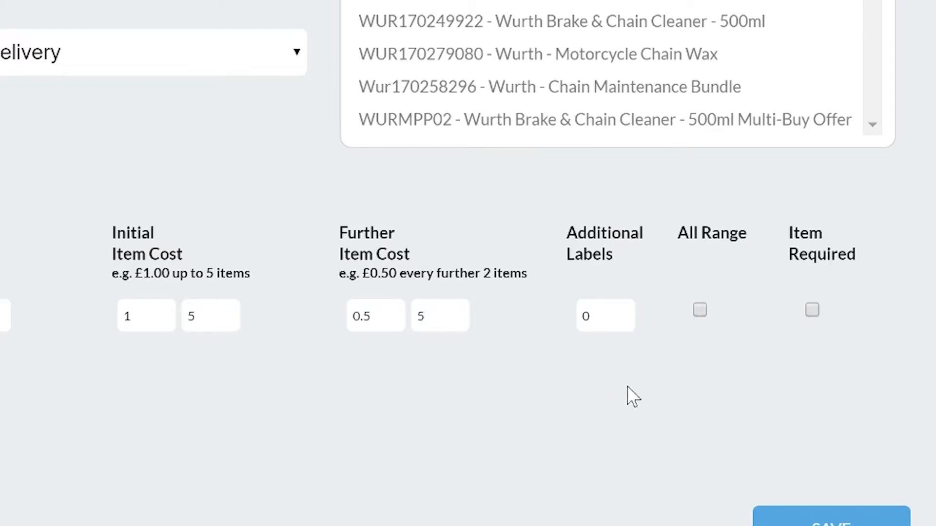
click(701, 311)
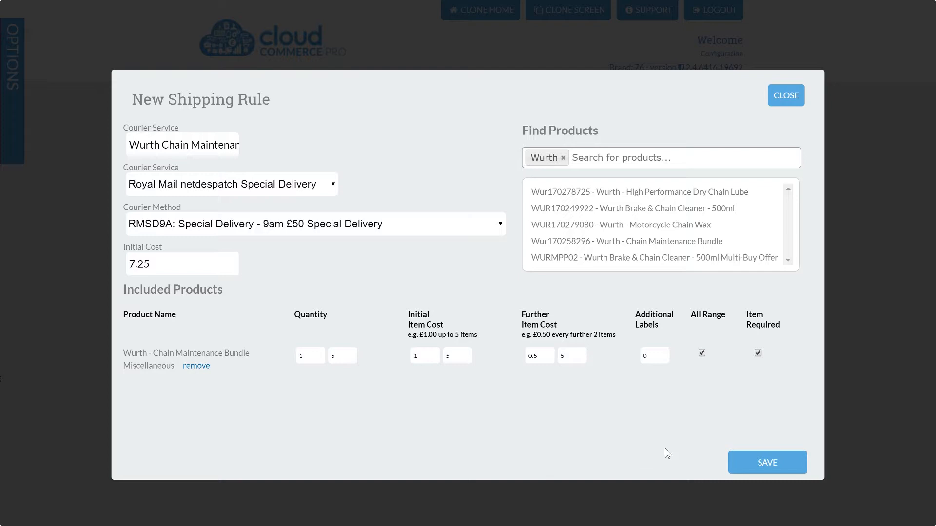
click(786, 466)
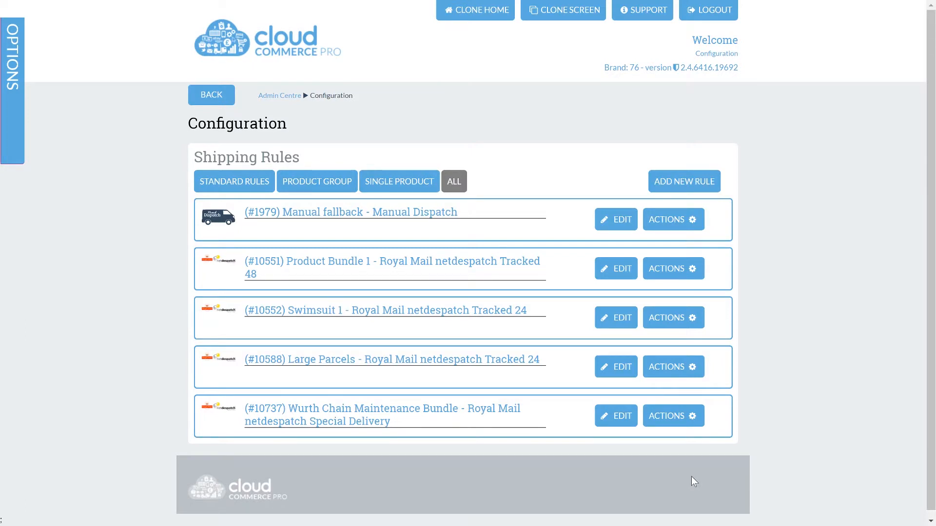
Open the saved Wurth Chain Maintenance Bundle rule to review its settings, and close it without editing.
click(605, 420)
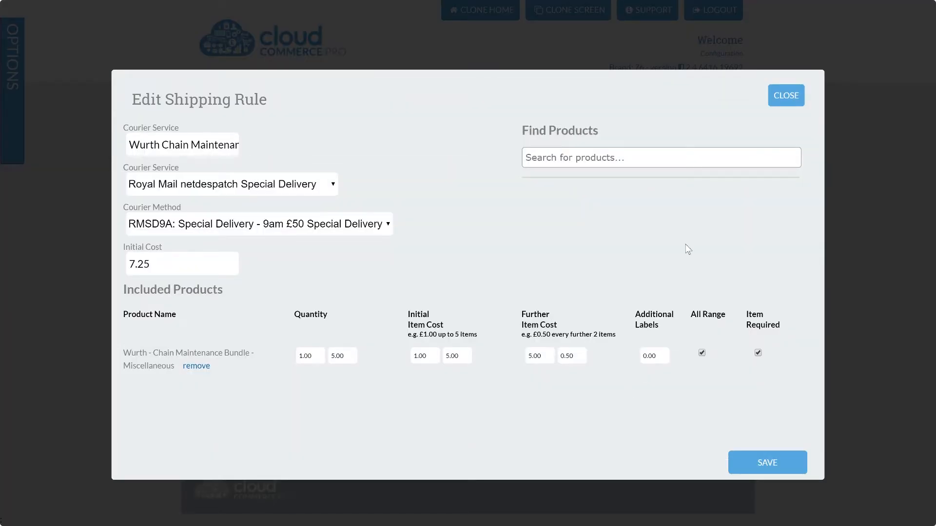
click(778, 95)
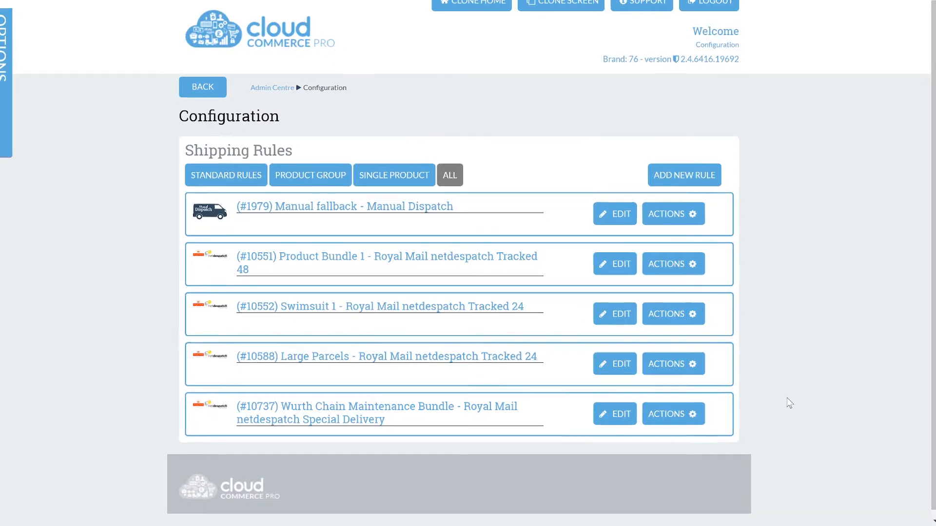
Open the filters of the Wurth Chain Maintenance Bundle rule, include Sweden among the countries, and save the filters.
click(698, 416)
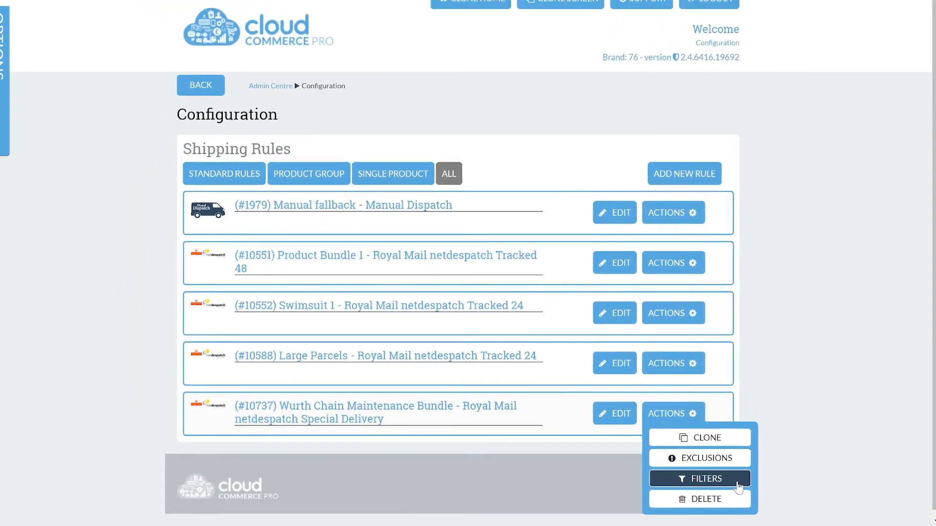
click(737, 484)
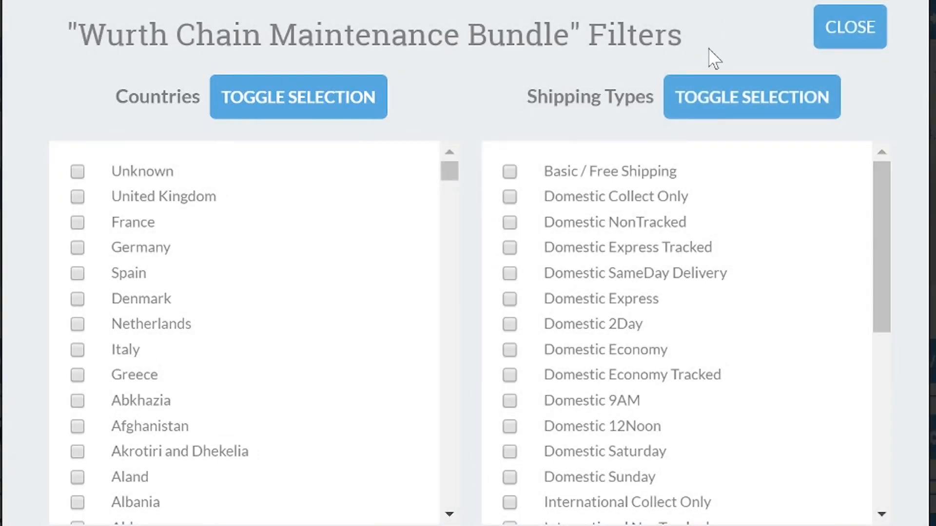
drag(446, 172, 449, 459)
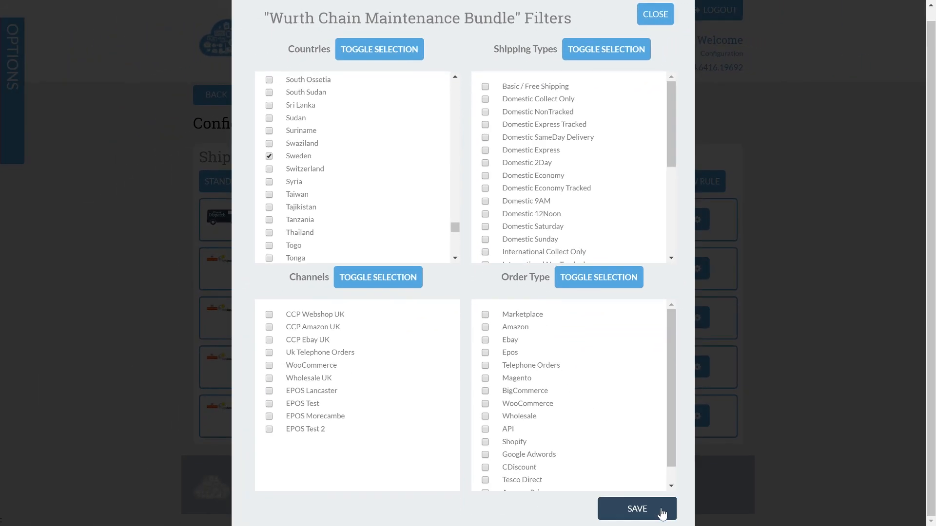
click(661, 513)
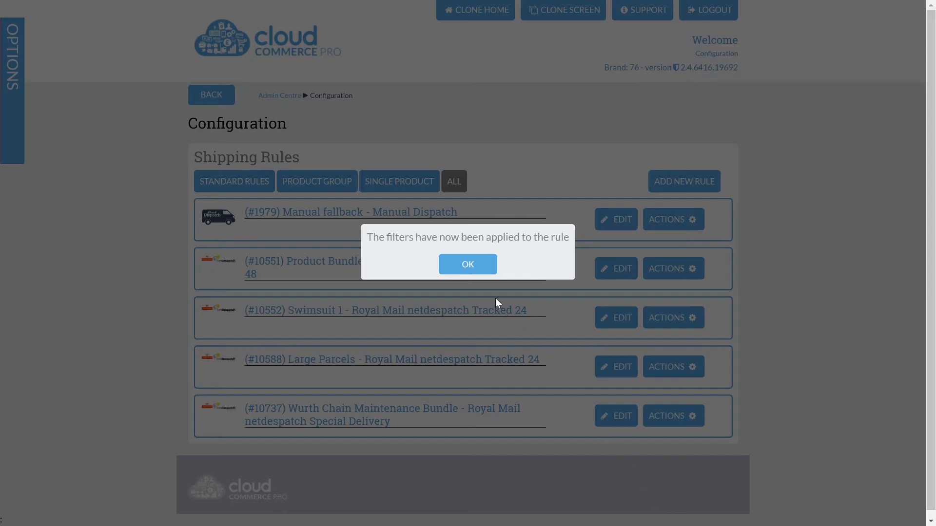
click(489, 270)
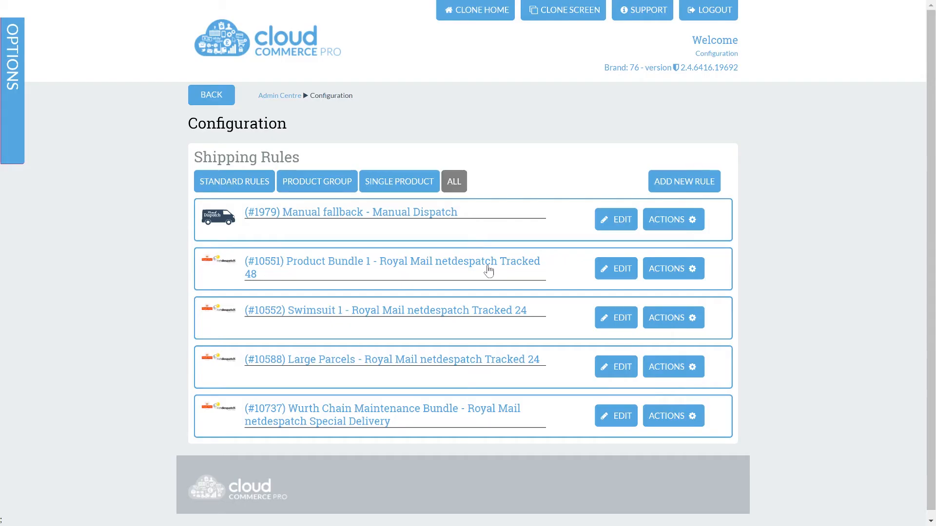